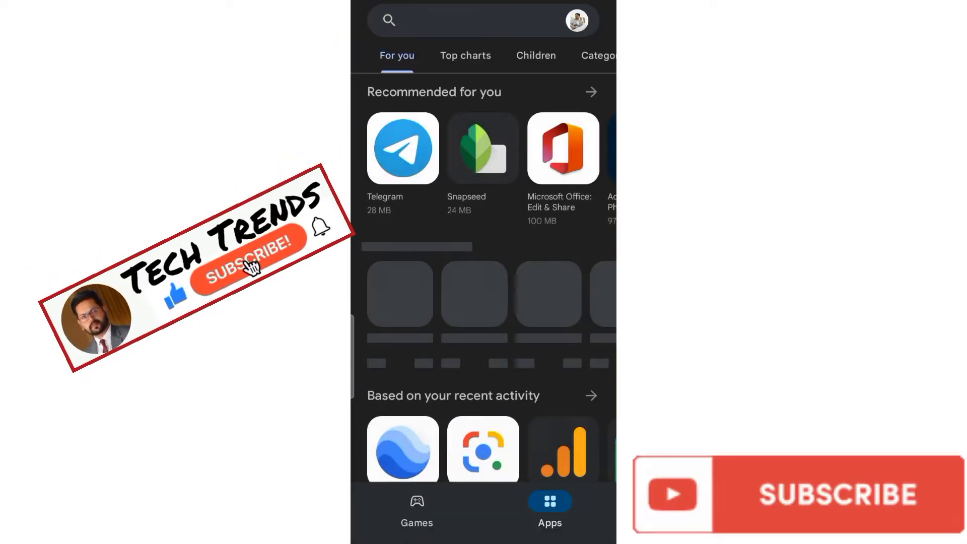
Search the Play Store for 'canva' and launch the installed Canva app
type("can")
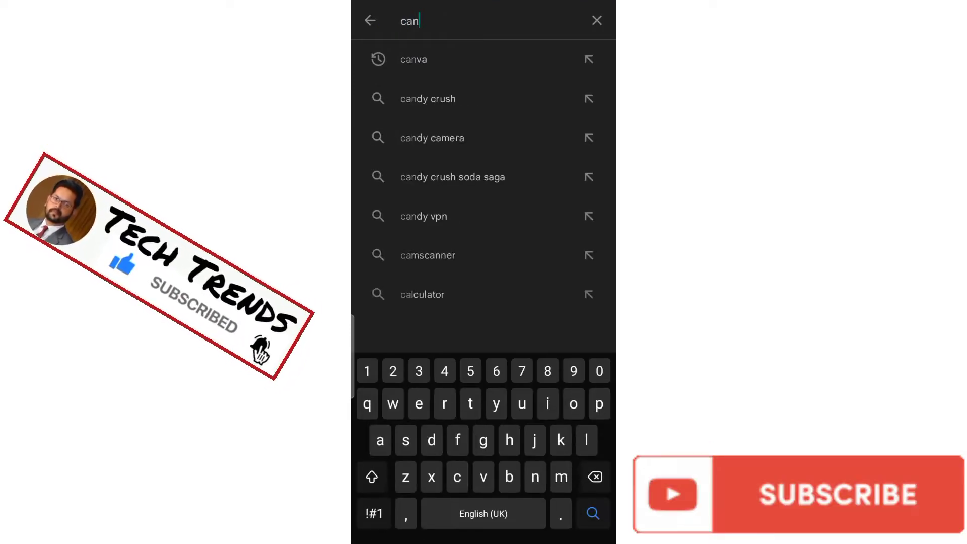
type("va")
key("Return")
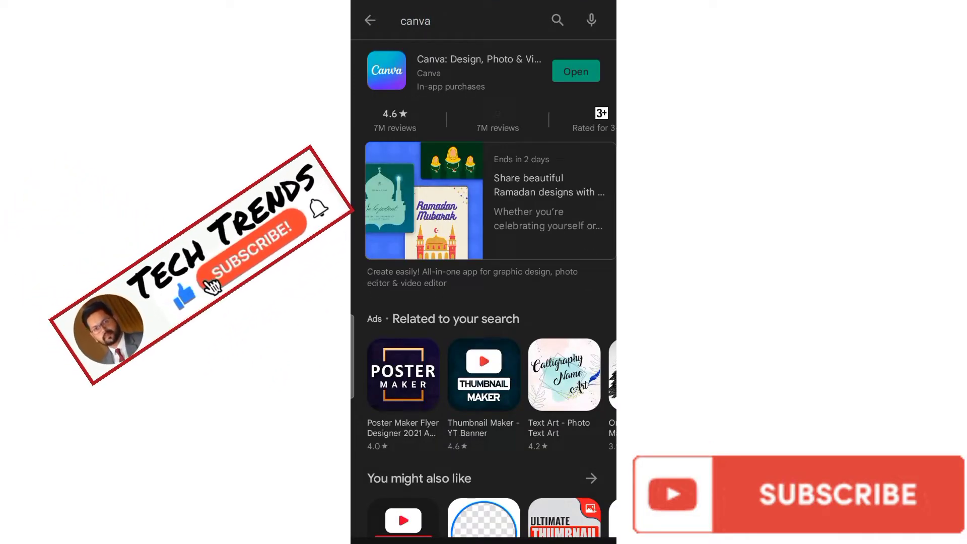
left_click(453, 70)
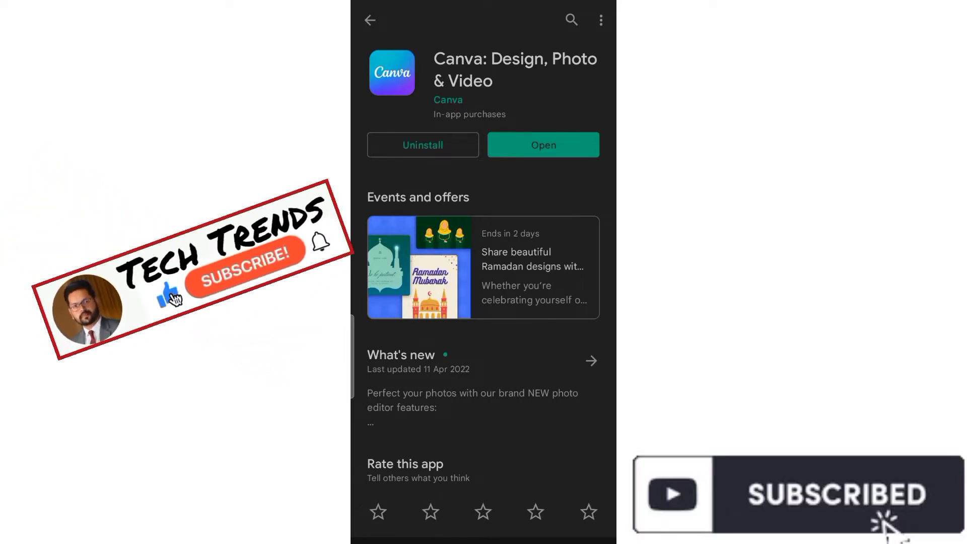
left_click(543, 145)
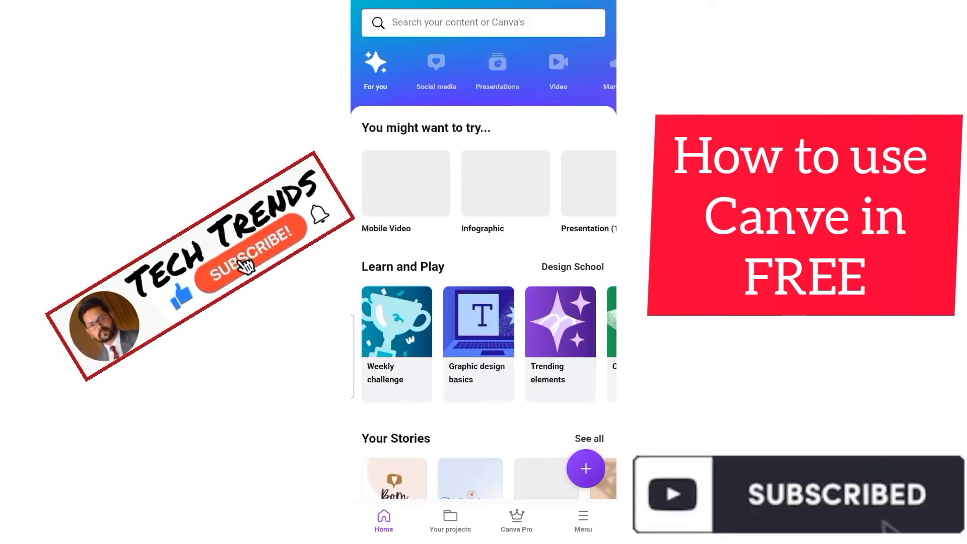
Dismiss the promo card and browse the Presentations feed to reach Presentations (16:9) templates
key("Escape")
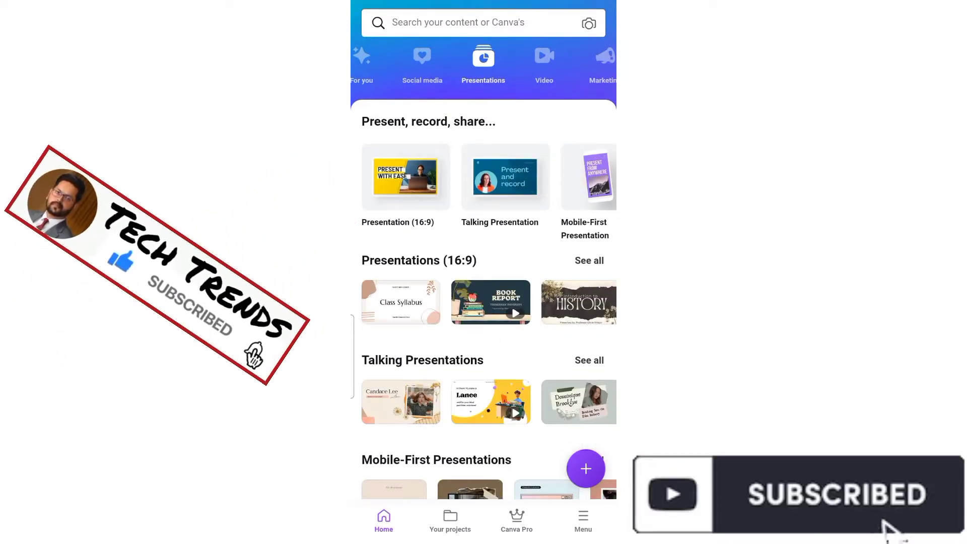
scroll(483, 272, "down", 5)
scroll(484, 272, "down", 5)
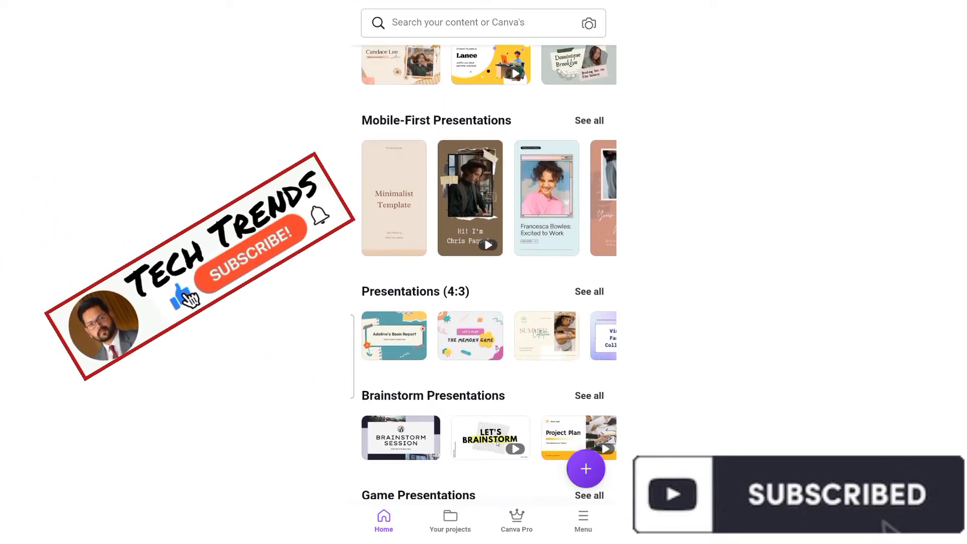
scroll(484, 272, "down", 2)
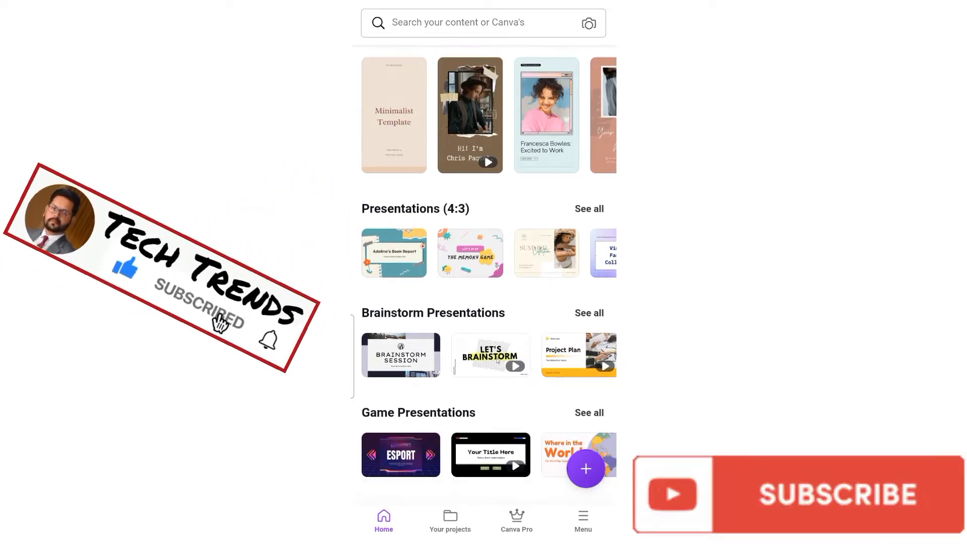
scroll(483, 272, "up", 3)
scroll(484, 272, "up", 5)
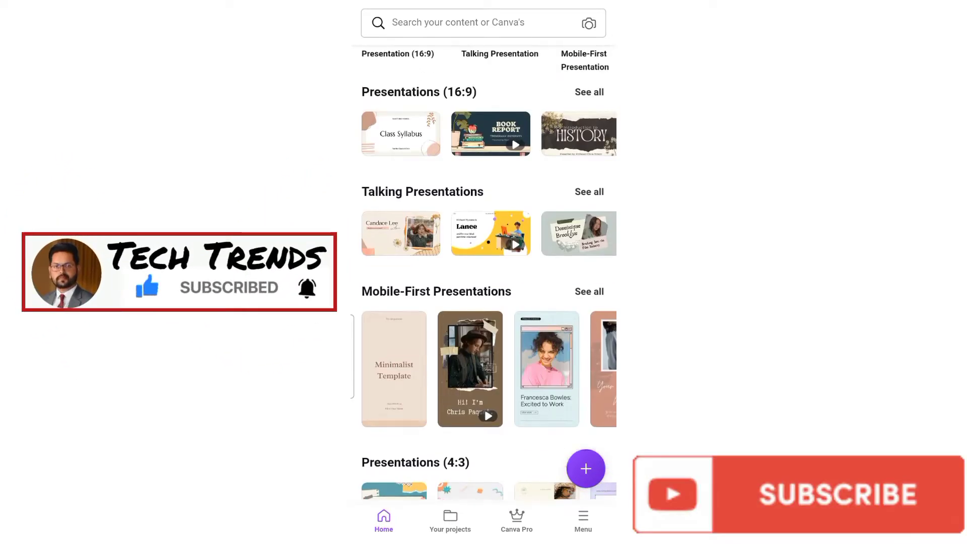
scroll(484, 272, "up", 5)
scroll(483, 301, "right", 1)
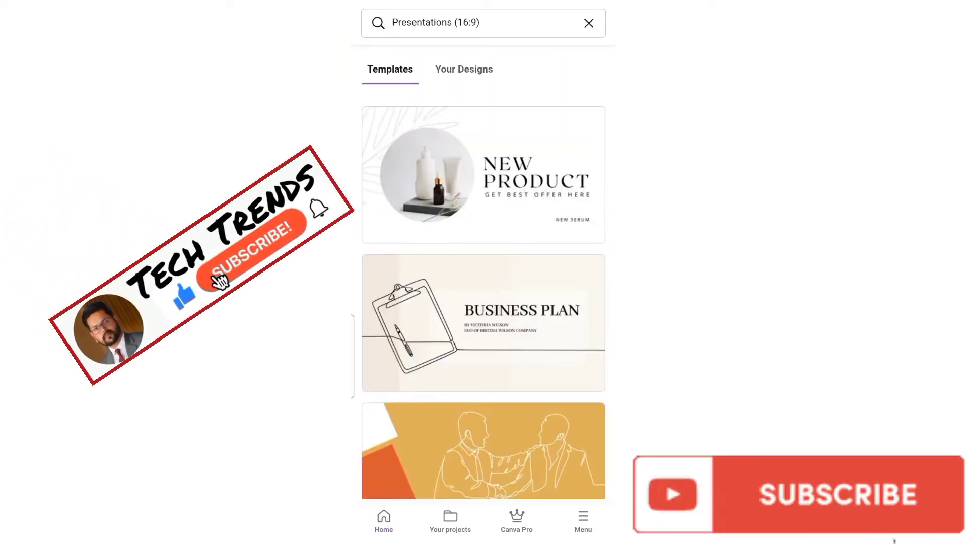
Scroll down through the Presentations (16:9) template results
scroll(483, 272, "down", 10)
scroll(484, 272, "down", 3)
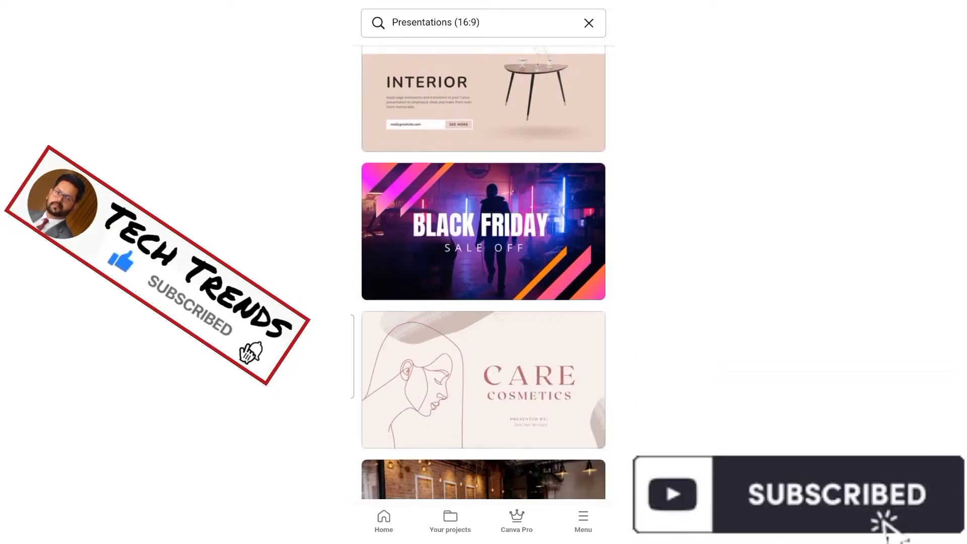
scroll(483, 272, "down", 4)
scroll(483, 271, "down", 2)
scroll(483, 272, "down", 5)
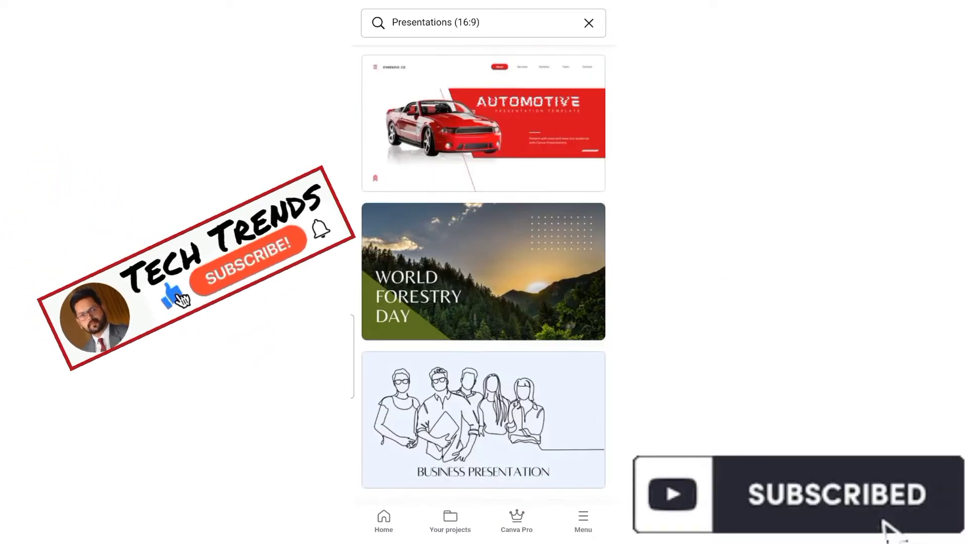
scroll(484, 272, "down", 2)
scroll(483, 272, "down", 1)
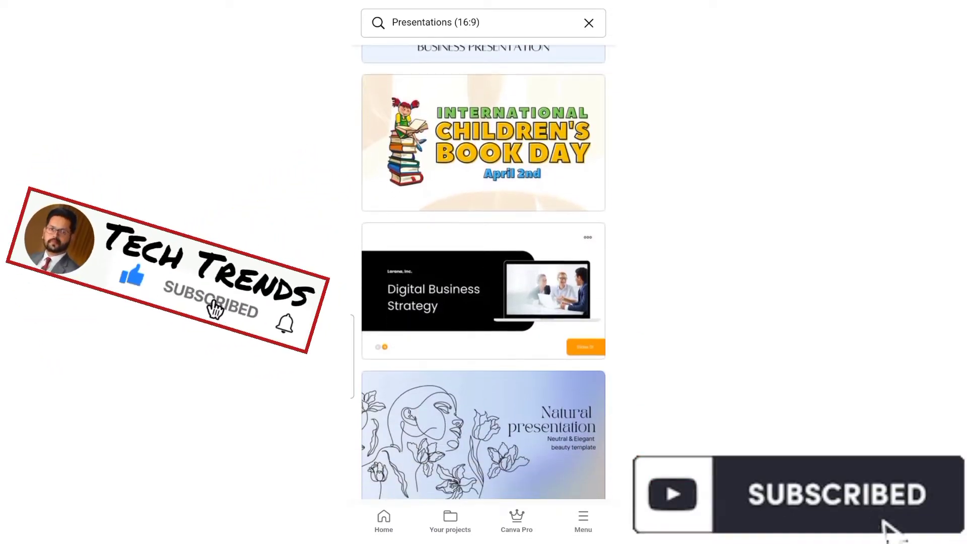
scroll(483, 272, "down", 5)
scroll(483, 272, "down", 8)
scroll(484, 272, "down", 2)
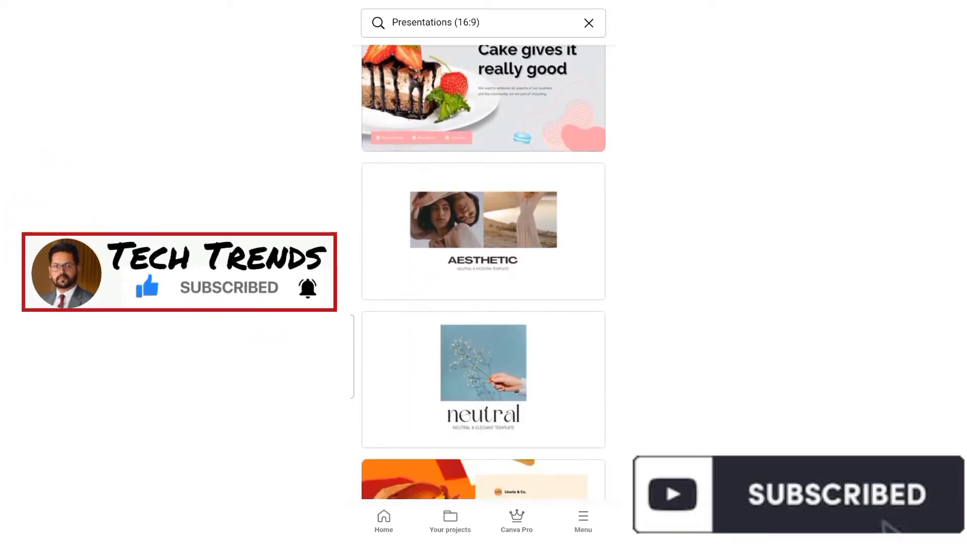
Cancel the template search and browse the general home template feed
left_click(453, 22)
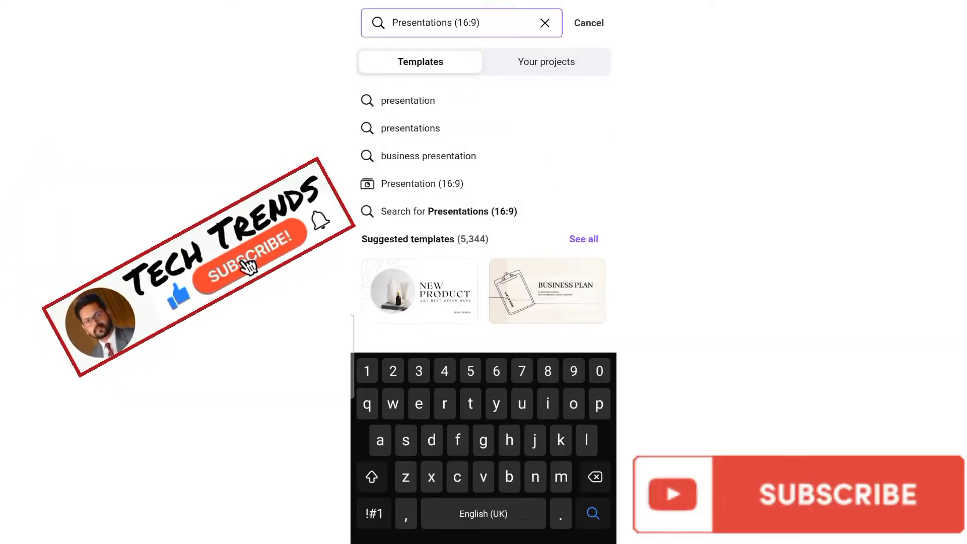
scroll(483, 272, "down", 5)
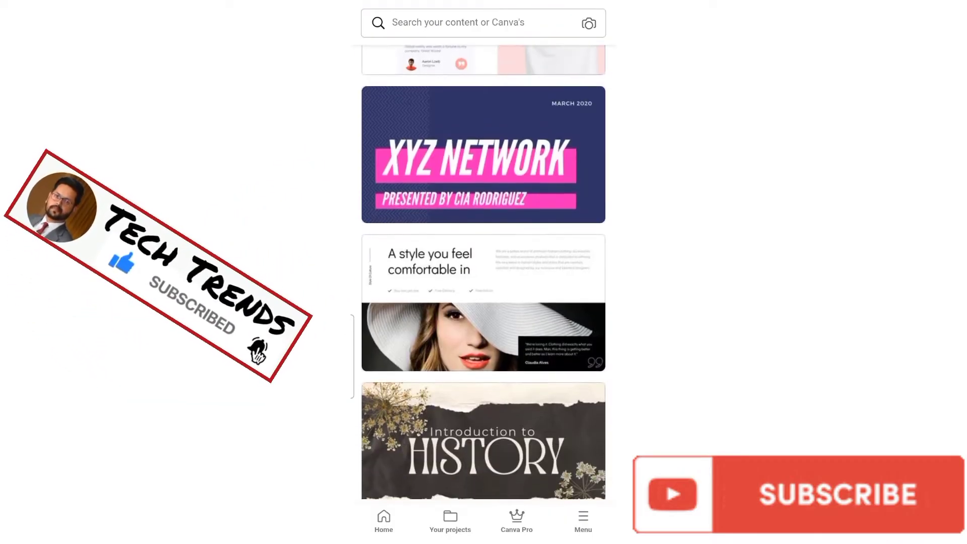
scroll(483, 272, "down", 3)
scroll(484, 272, "down", 2)
scroll(483, 271, "down", 3)
scroll(483, 272, "down", 5)
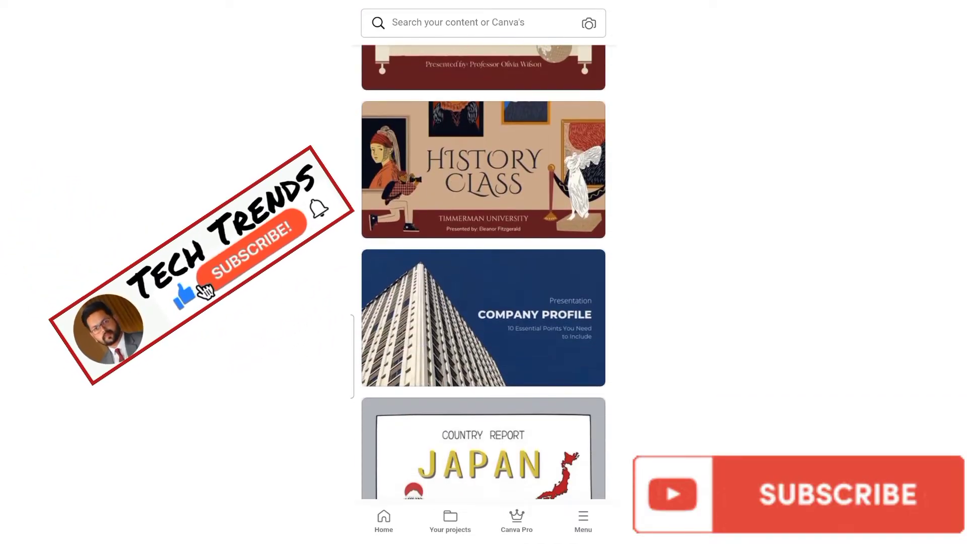
scroll(484, 272, "down", 2)
scroll(484, 272, "down", 4)
scroll(484, 272, "down", 4)
scroll(484, 272, "down", 5)
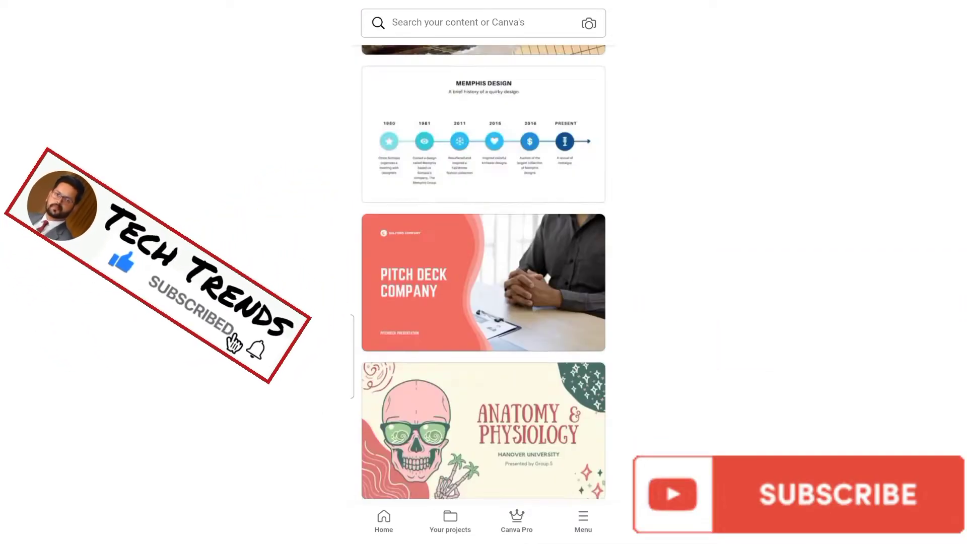
scroll(483, 272, "down", 5)
scroll(484, 272, "up", 5)
scroll(483, 272, "up", 5)
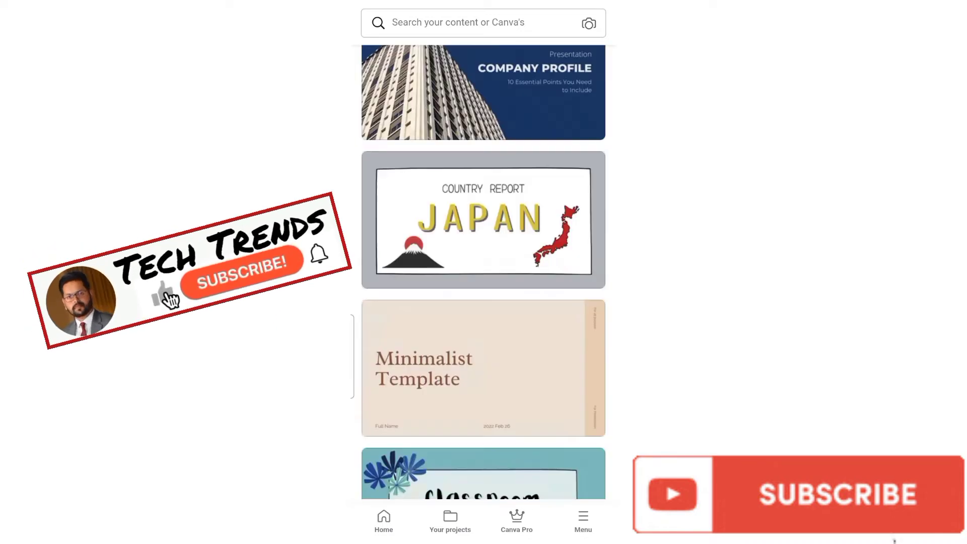
scroll(484, 272, "up", 5)
scroll(484, 272, "up", 1)
Open the 'A style you feel comfortable in' fashion template and select its cover photo
left_click(484, 85)
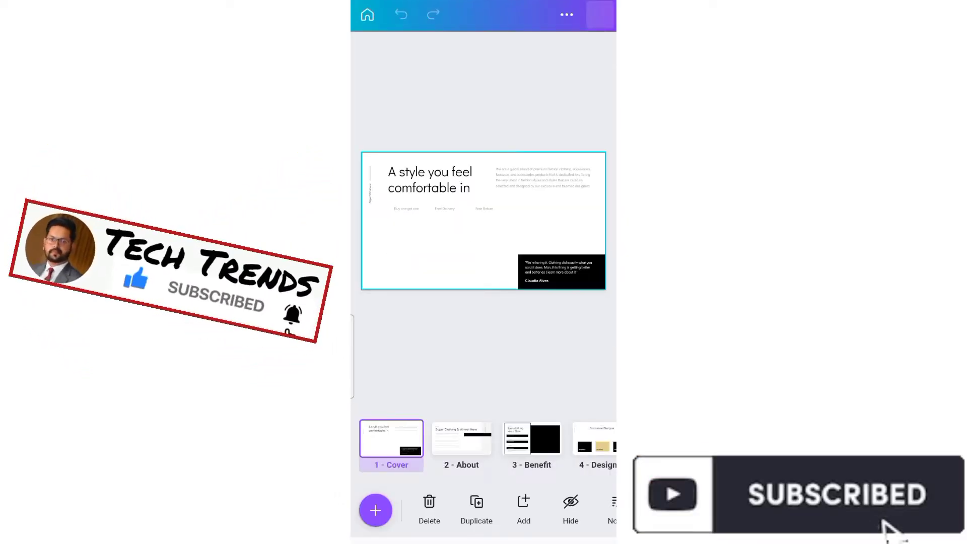
scroll(484, 443, "right", 10)
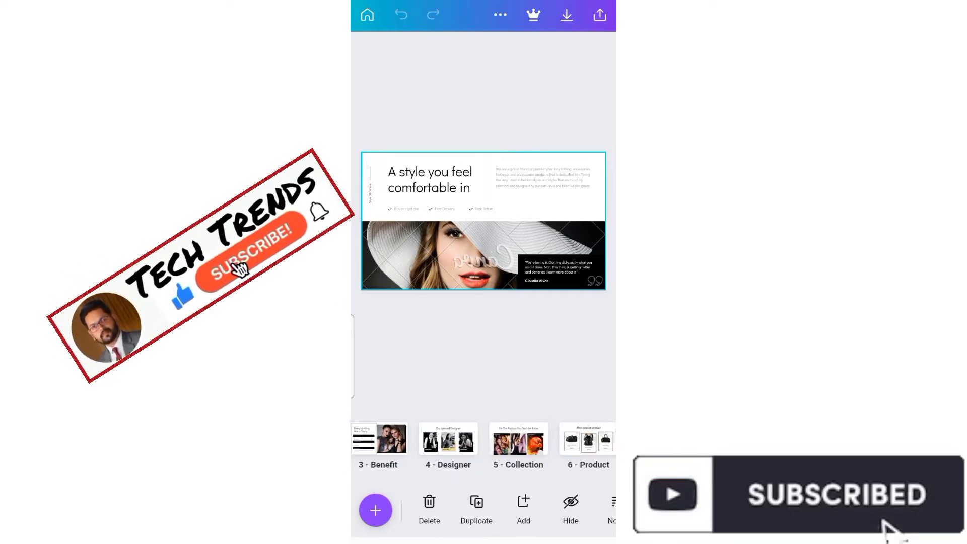
scroll(483, 443, "left", 10)
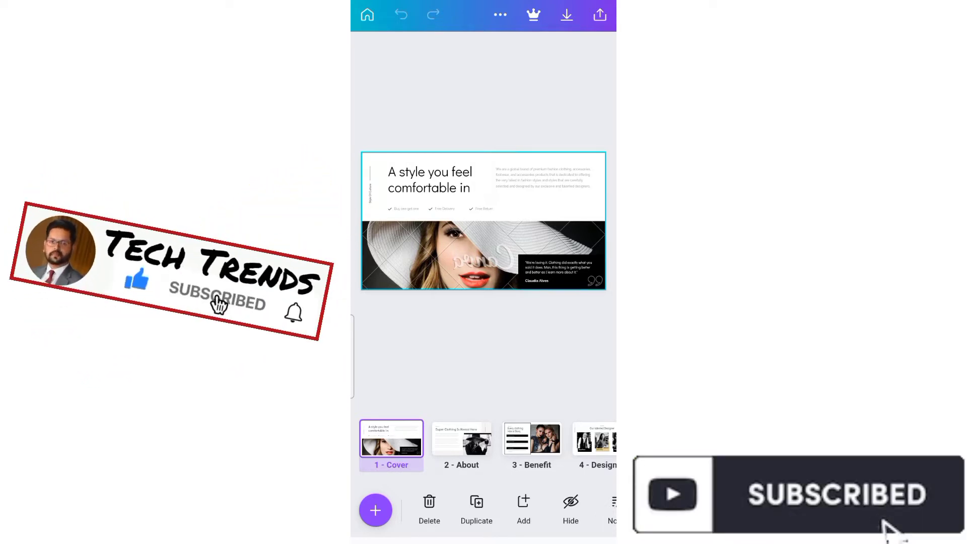
left_click(483, 254)
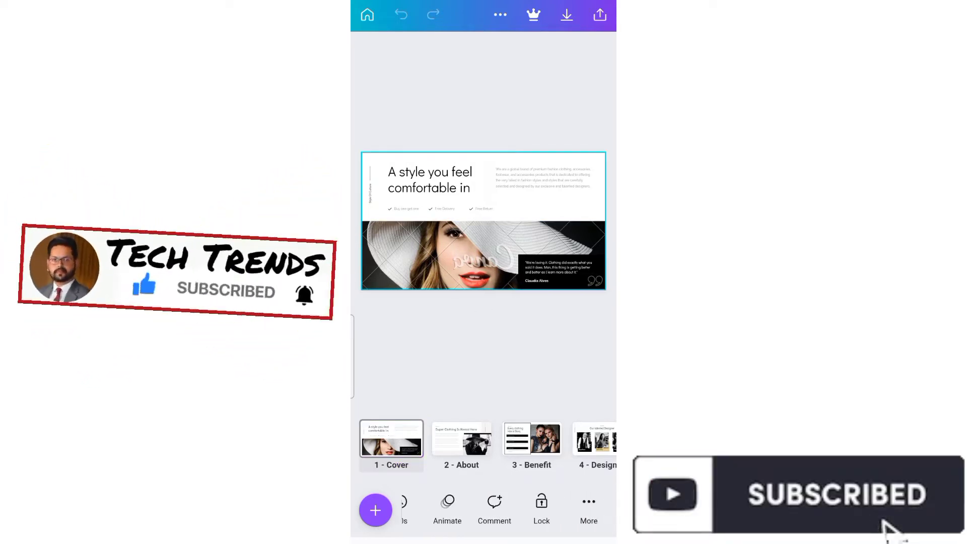
Choose Replace on the selected cover photo to bring up the device gallery picker
left_click(483, 255)
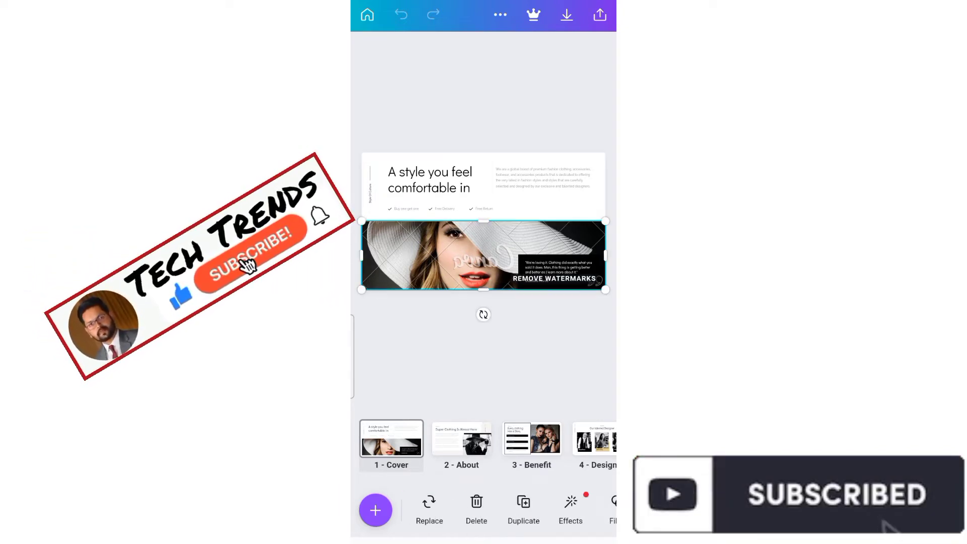
scroll(483, 510, "right", 5)
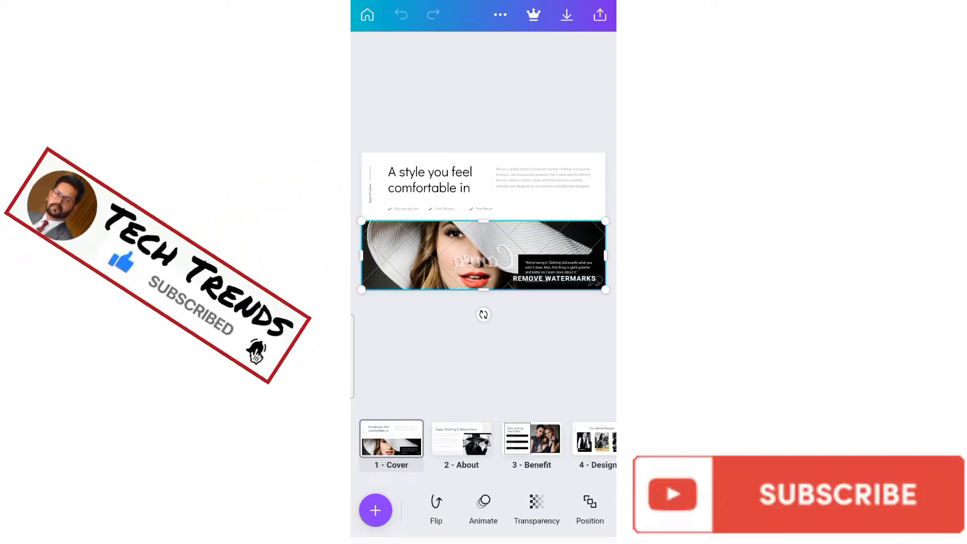
scroll(484, 510, "left", 5)
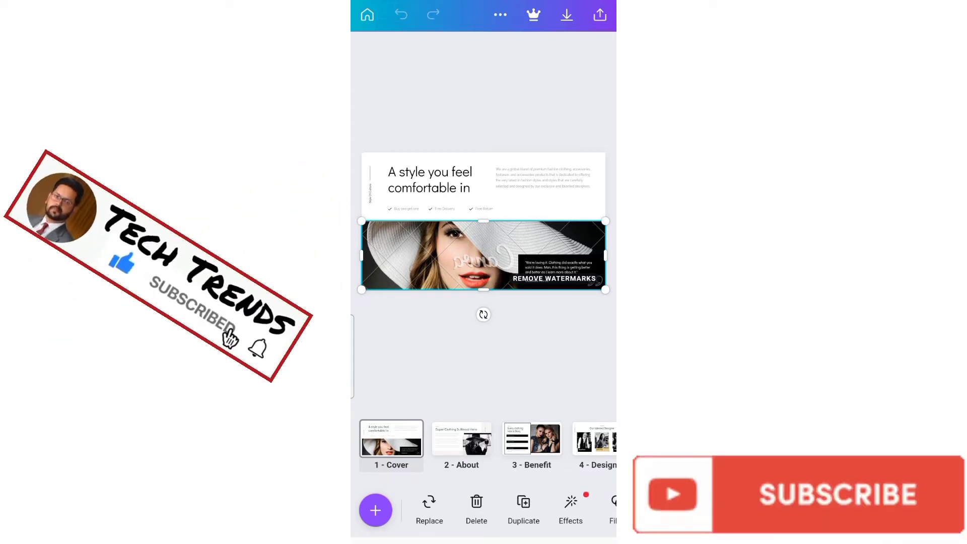
left_click(429, 510)
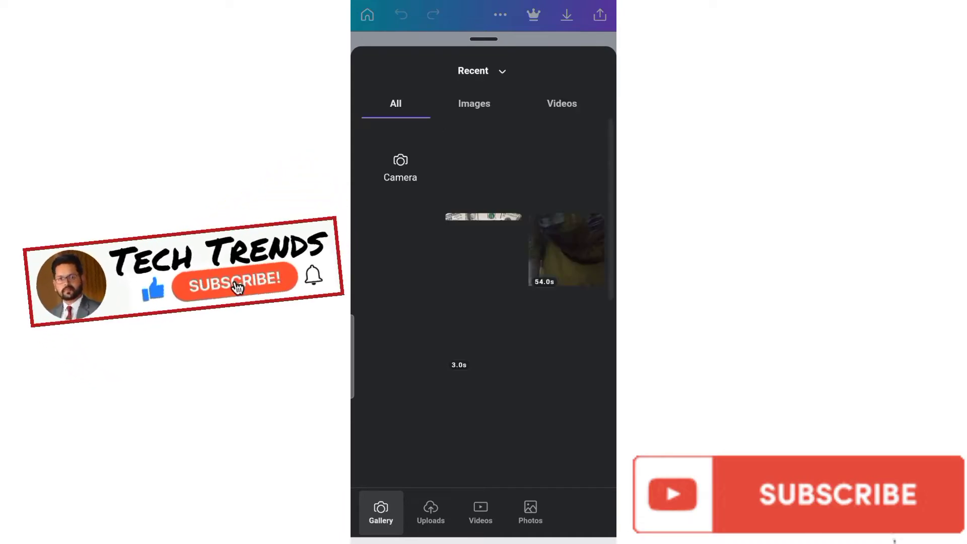
Browse the picker's All, Images and Videos filters, then close it keeping the original cover photo
left_click(474, 103)
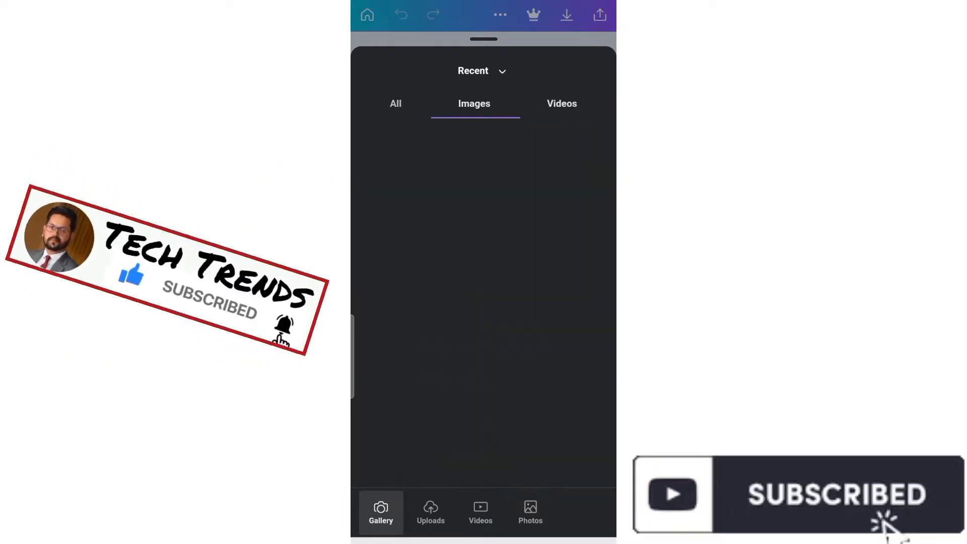
left_click(562, 104)
left_click(474, 104)
left_click(396, 103)
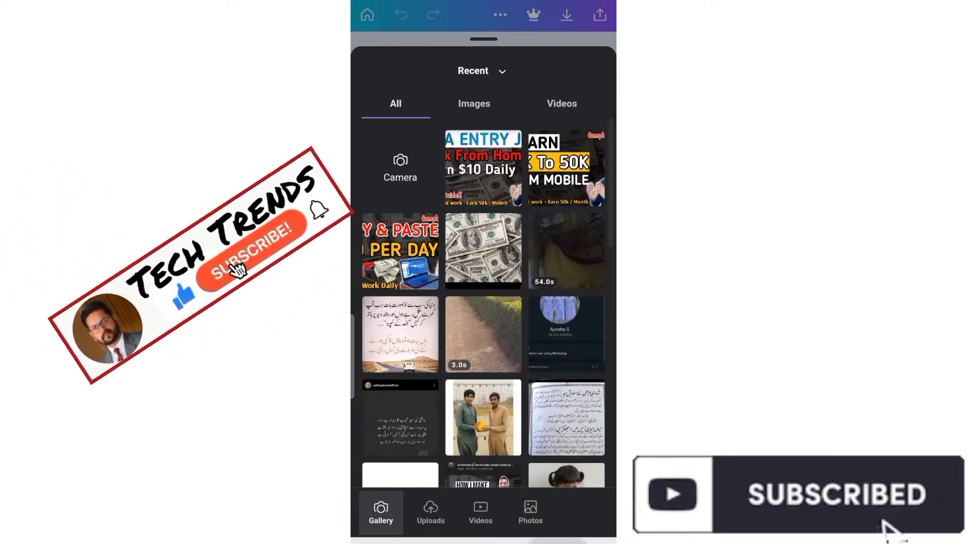
key("Escape")
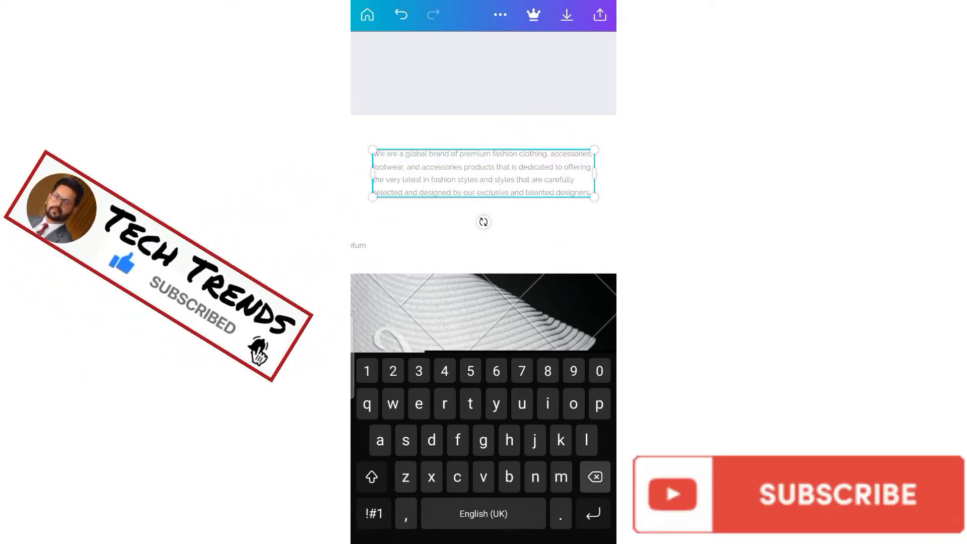
Type 'hababbsvsbbs' into the description's third line and select the 'Buy one get one' text
key("BackSpace")
key("BackSpace")
key("BackSpace")
type("hababb")
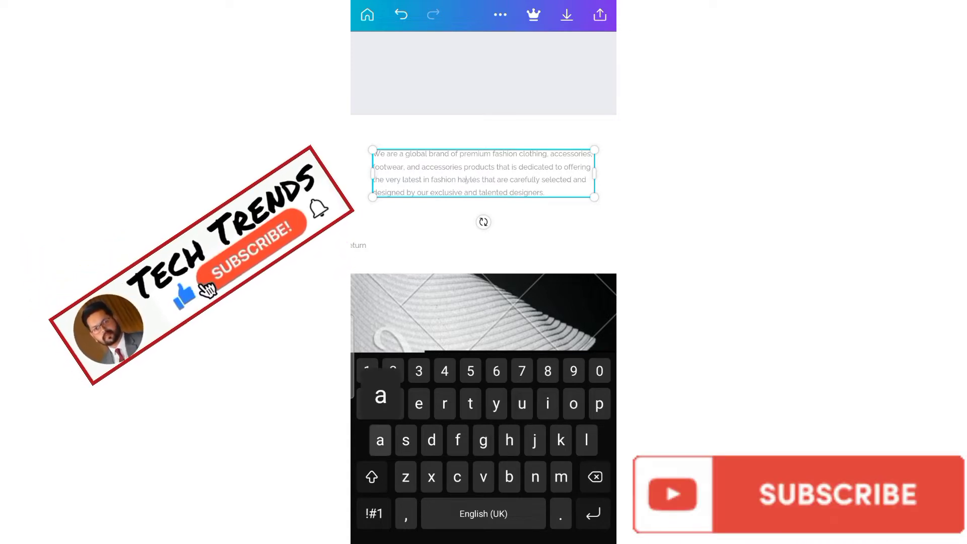
type("svsbbsnabs")
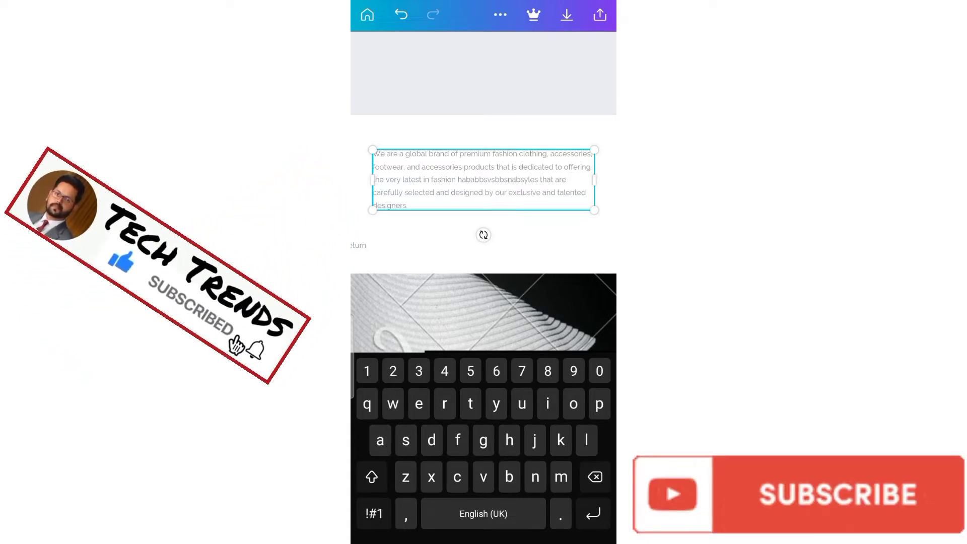
scroll(483, 201, "left", 5)
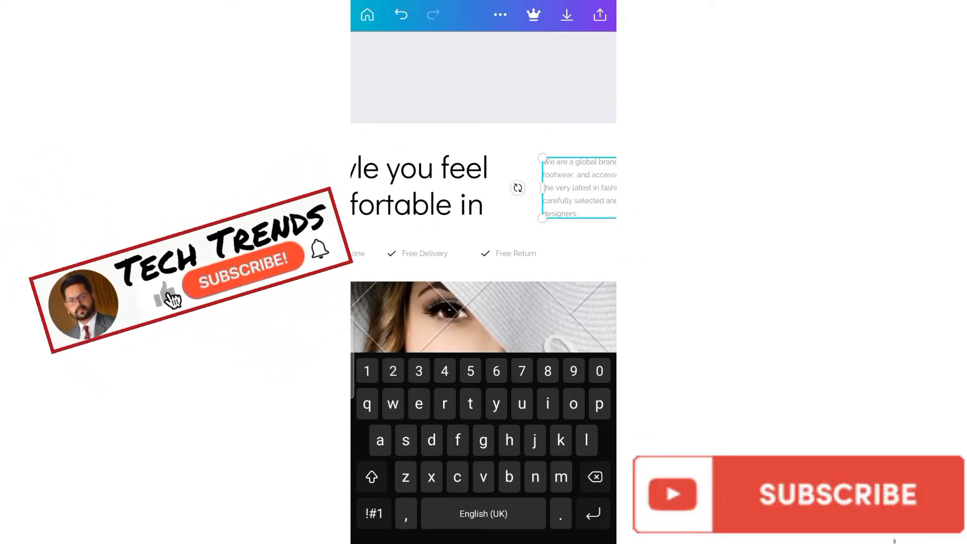
double_click(391, 247)
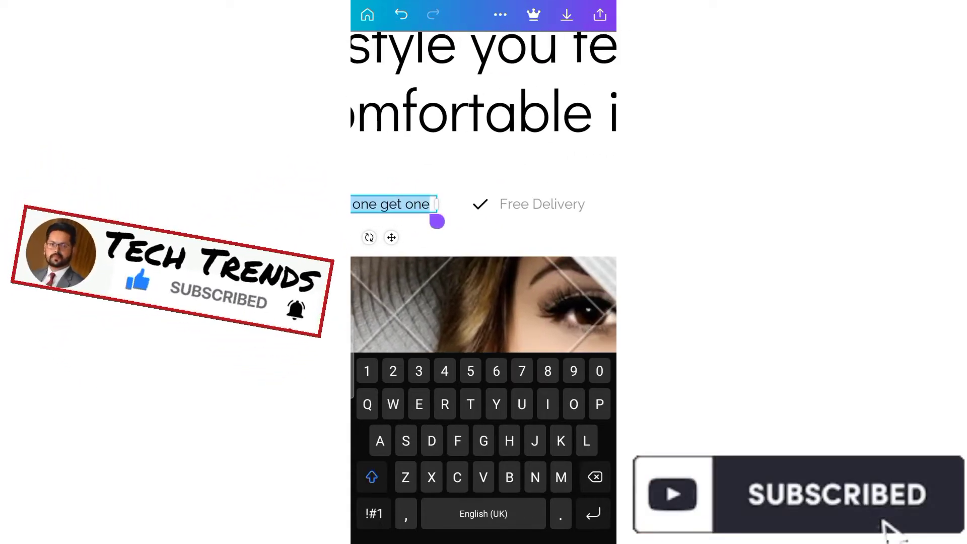
key("Escape")
Nudge the Free Delivery check mark slightly, then open and close the cover heading unchanged
left_click(520, 192)
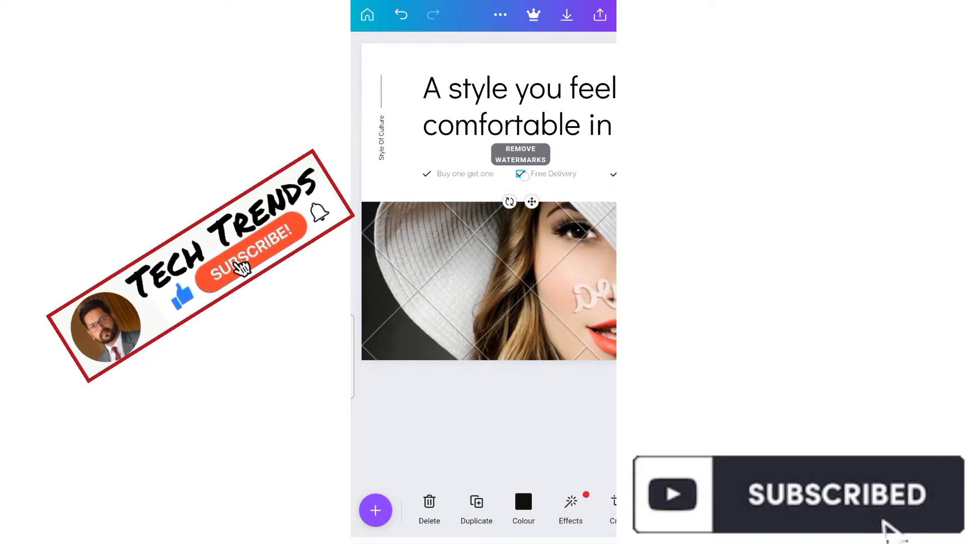
mouse_move(522, 175)
left_mouse_down()
mouse_move(549, 181)
mouse_move(510, 187)
mouse_move(524, 159)
mouse_move(508, 179)
mouse_move(515, 174)
left_mouse_up()
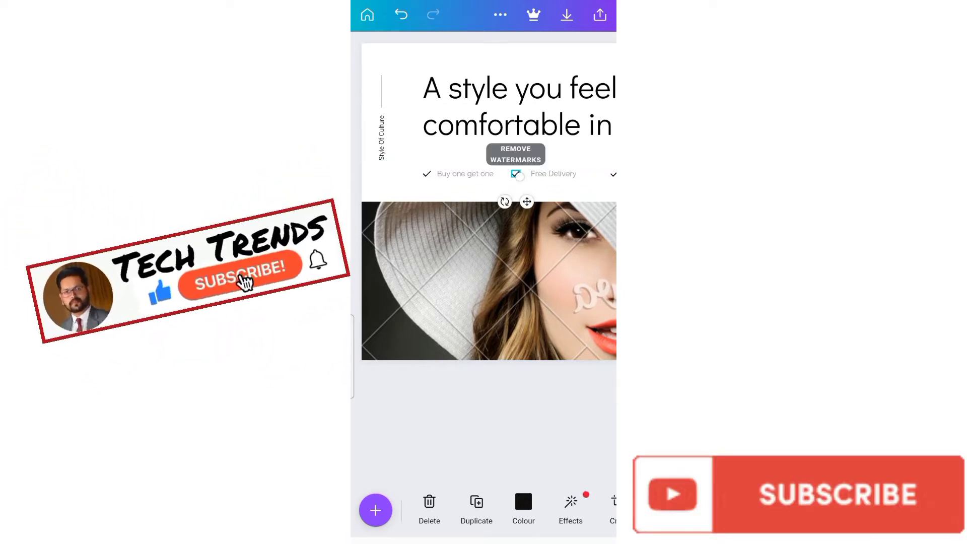
left_click(519, 107)
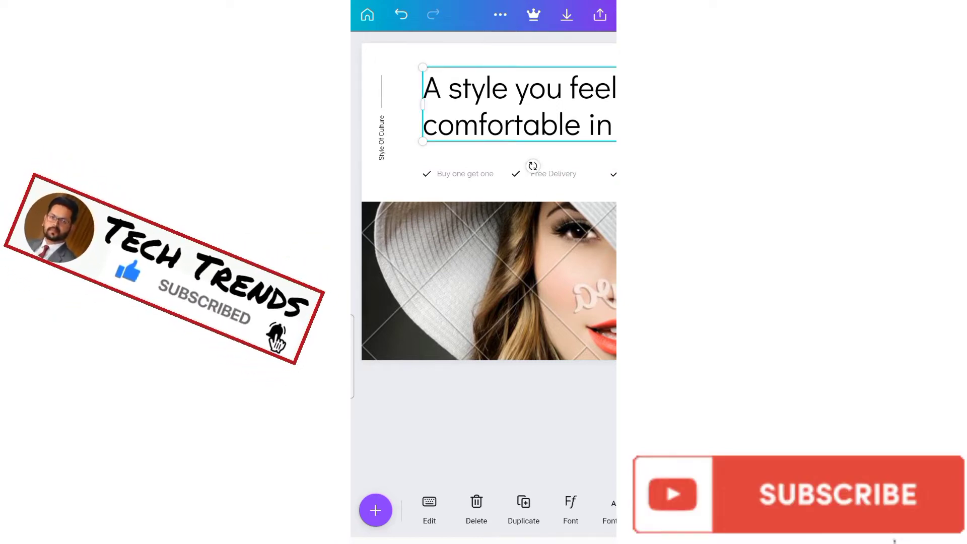
left_click(429, 510)
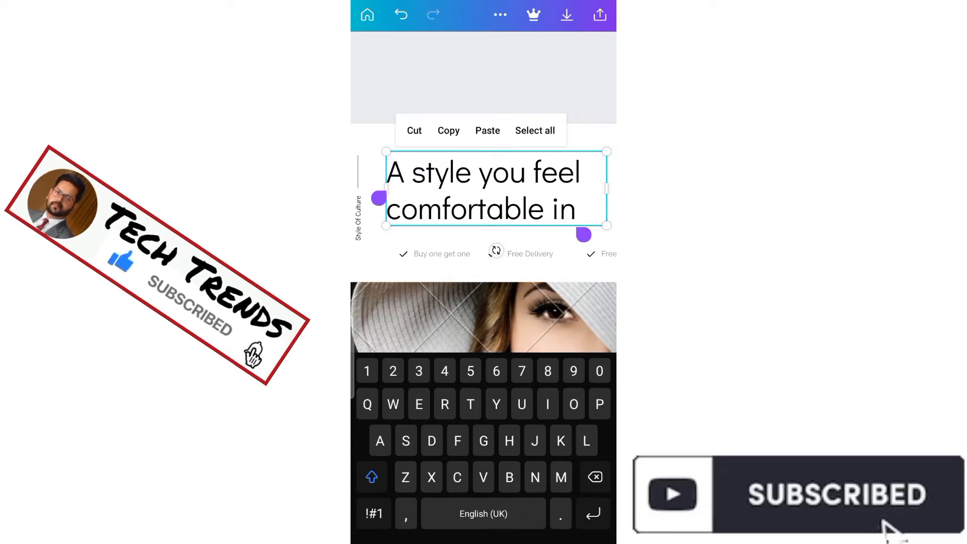
left_click(527, 209)
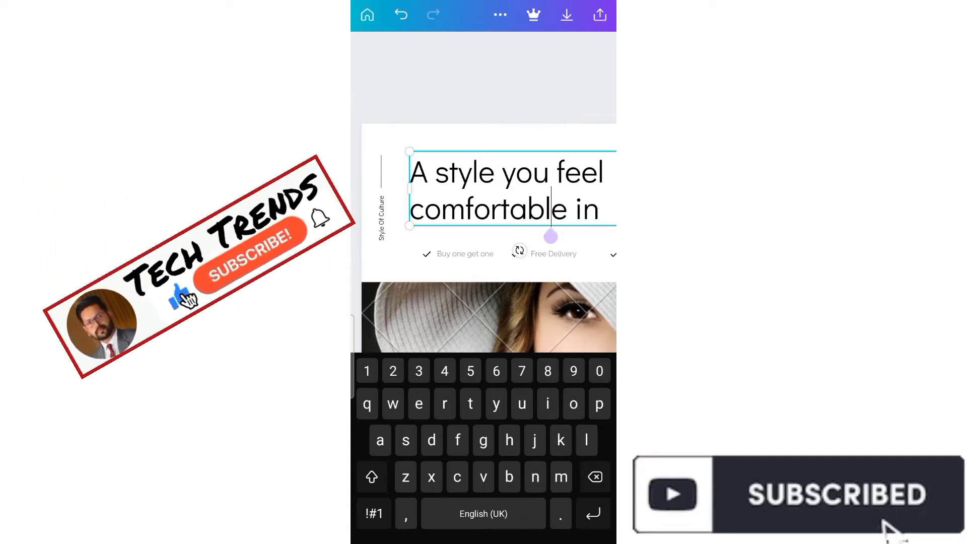
key("Escape")
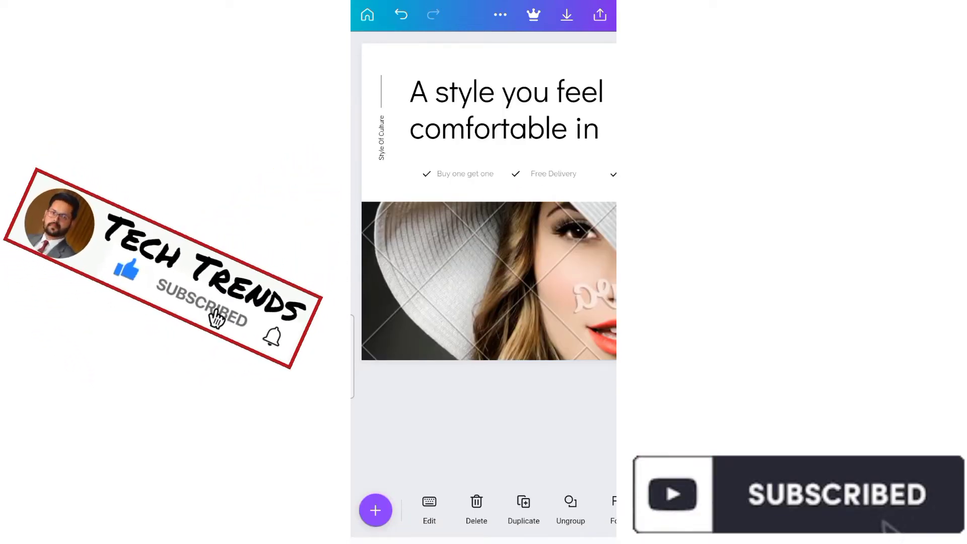
scroll(488, 202, "down", 3)
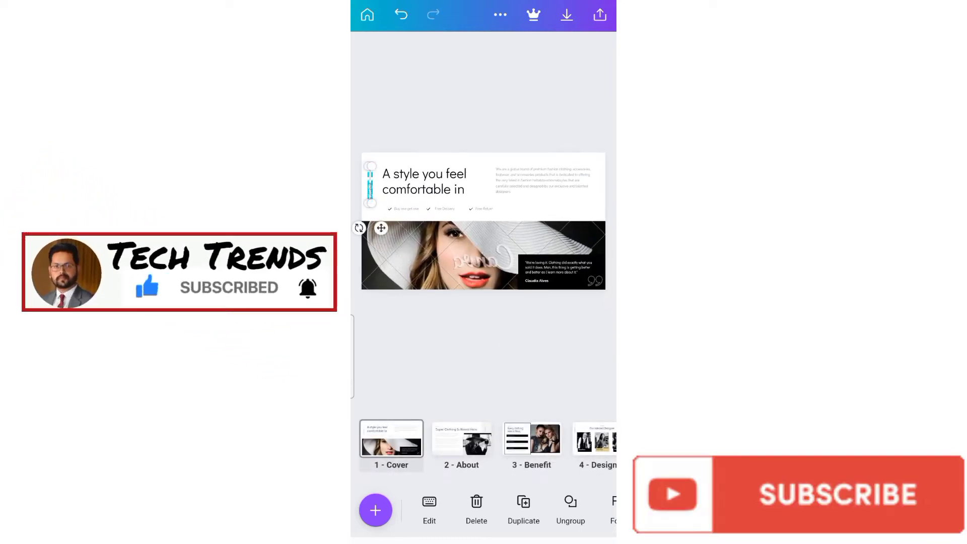
key("Return")
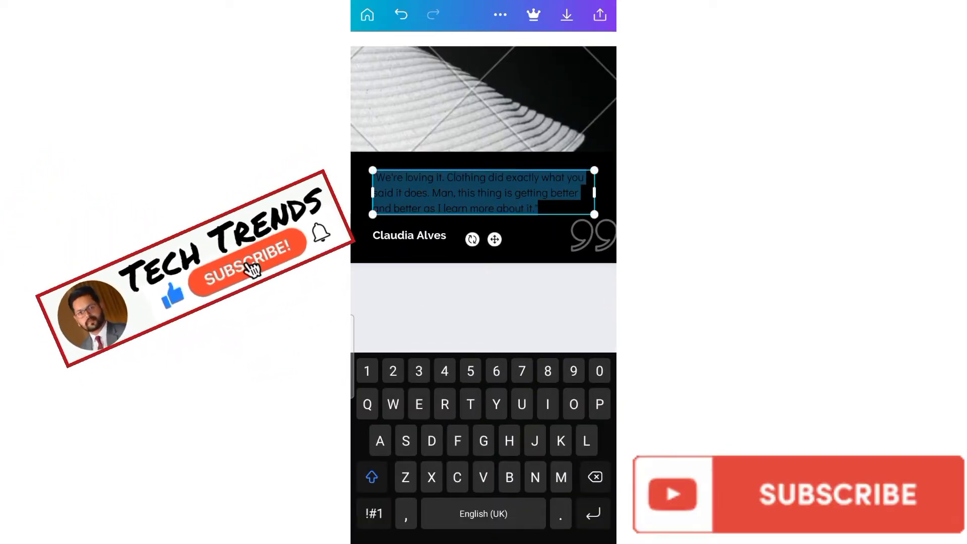
key("Escape")
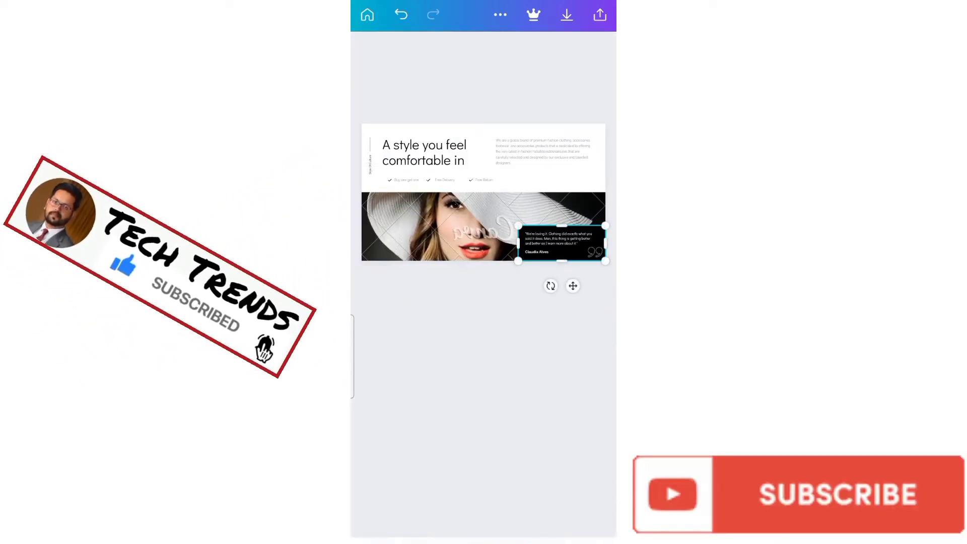
left_click(438, 254)
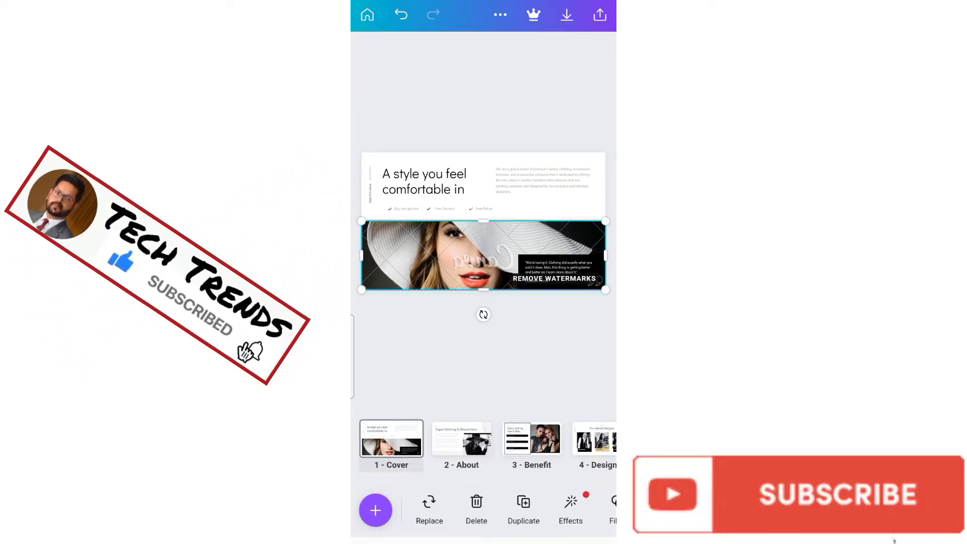
left_click(461, 438)
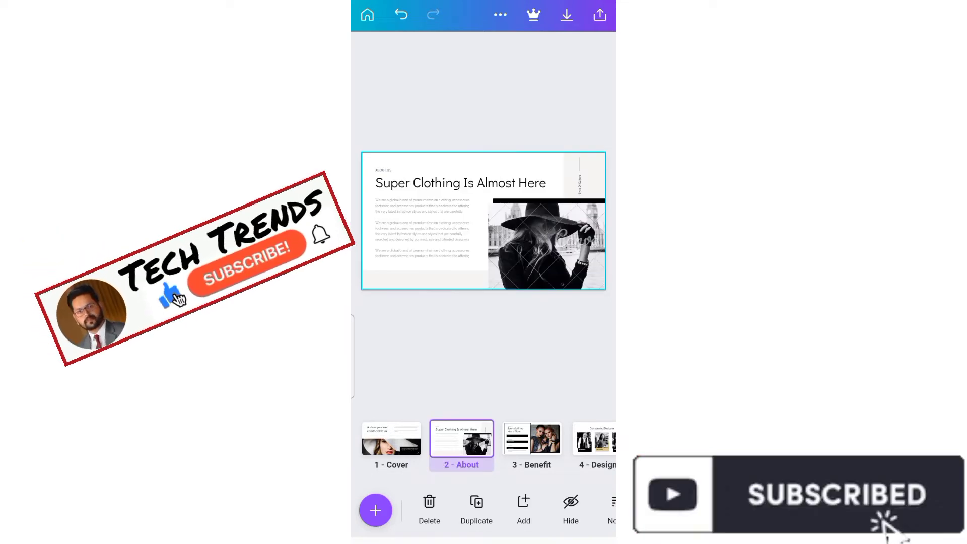
left_click(547, 245)
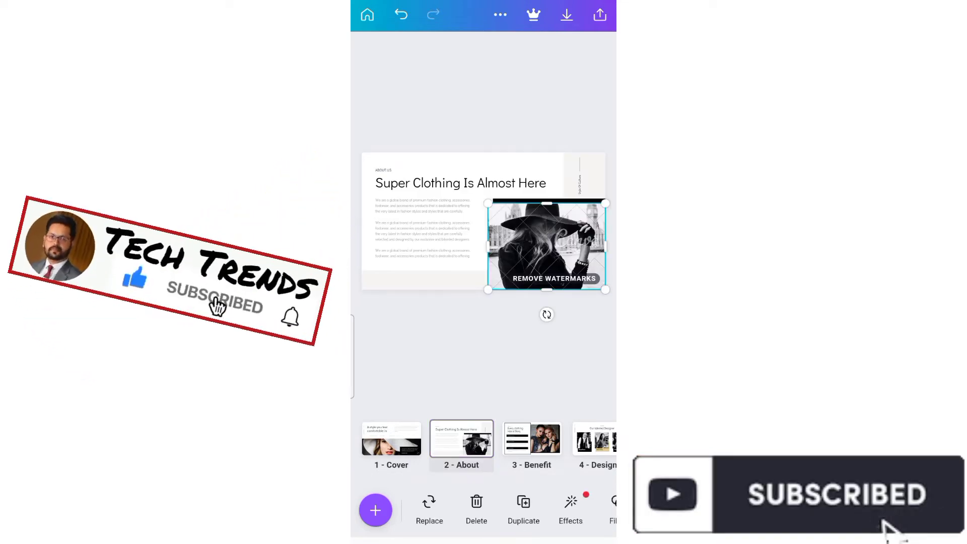
left_click(423, 229)
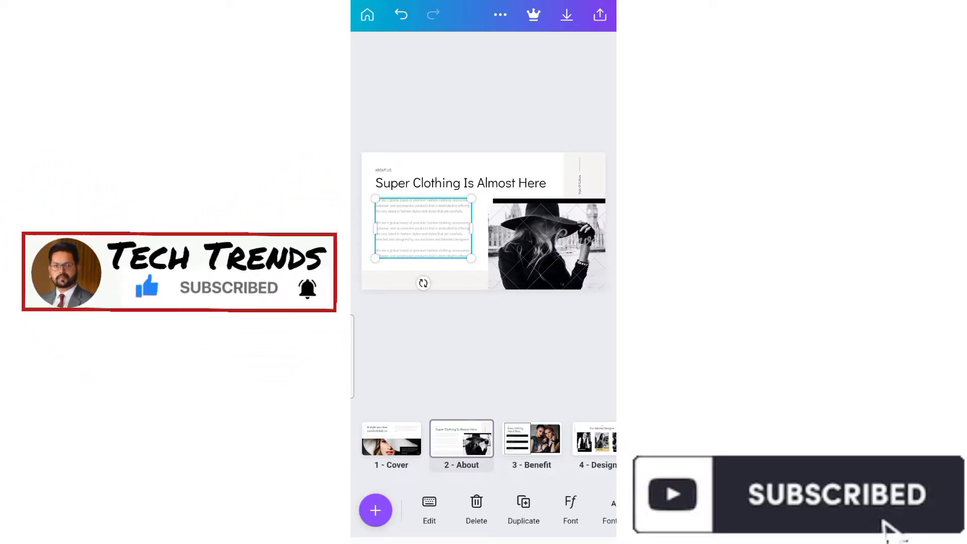
left_click(460, 183)
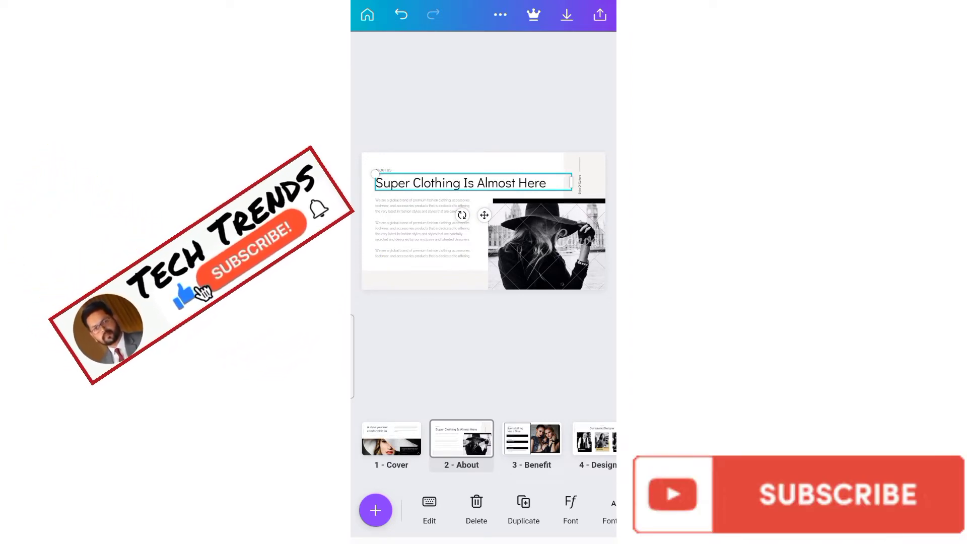
left_click(531, 438)
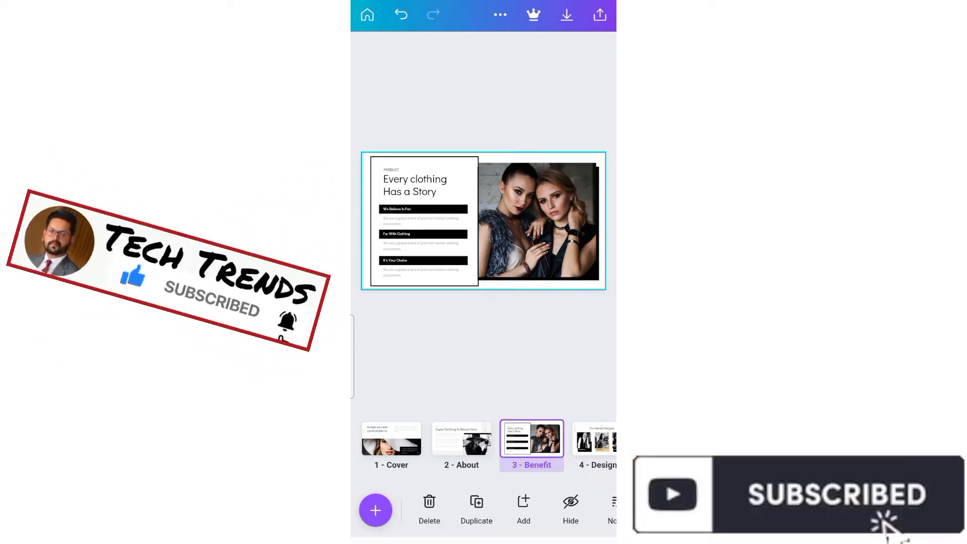
left_click(423, 208)
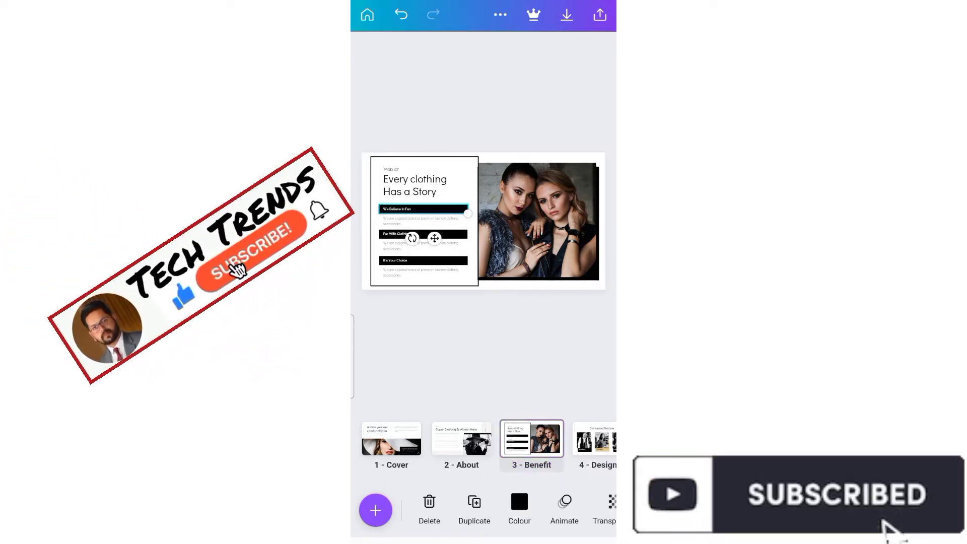
left_click(421, 245)
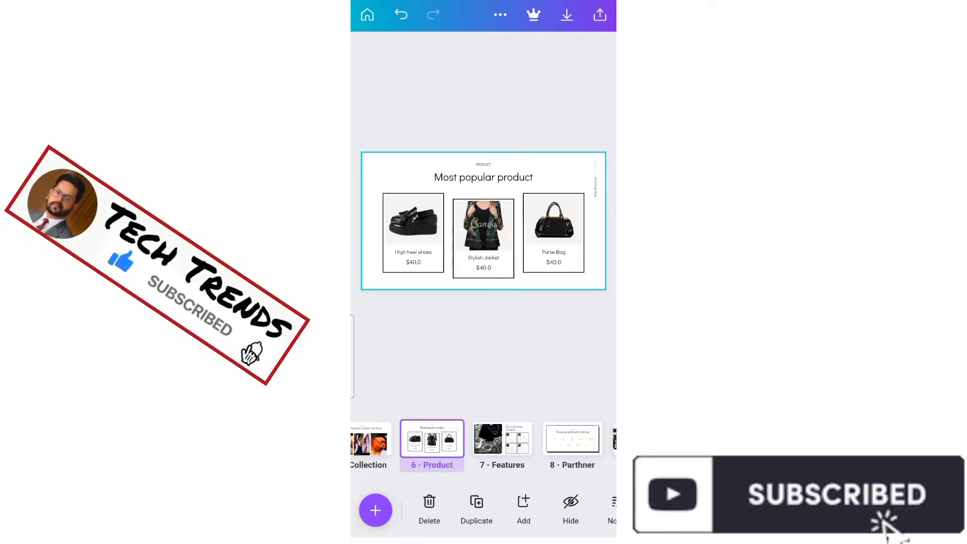
scroll(483, 443, "right", 3)
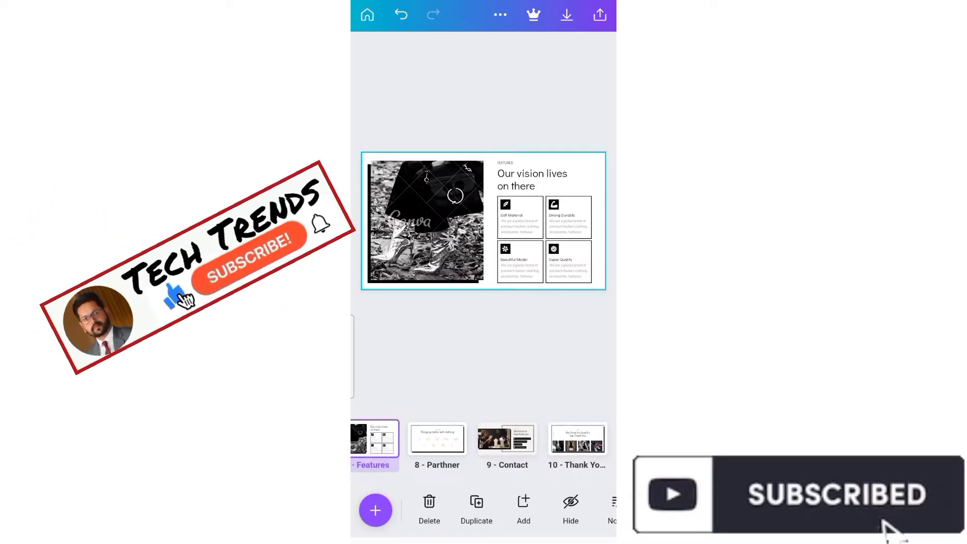
left_click(478, 438)
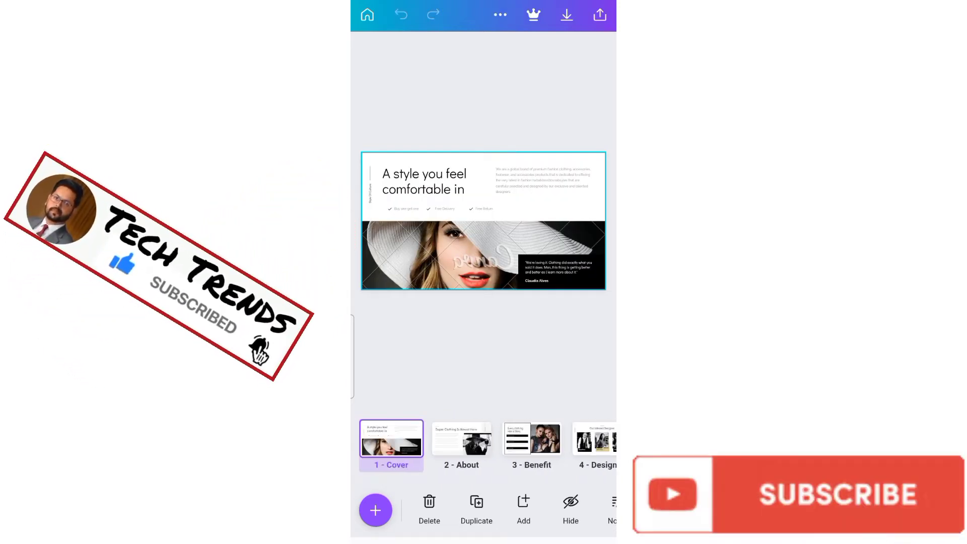
Open the presentation's download options from the top bar
scroll(484, 443, "right", 5)
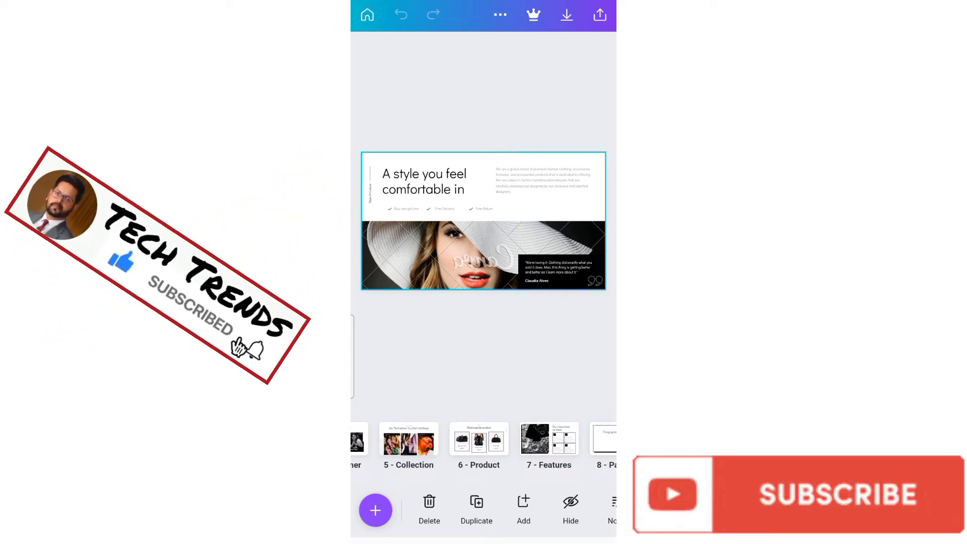
left_click(566, 14)
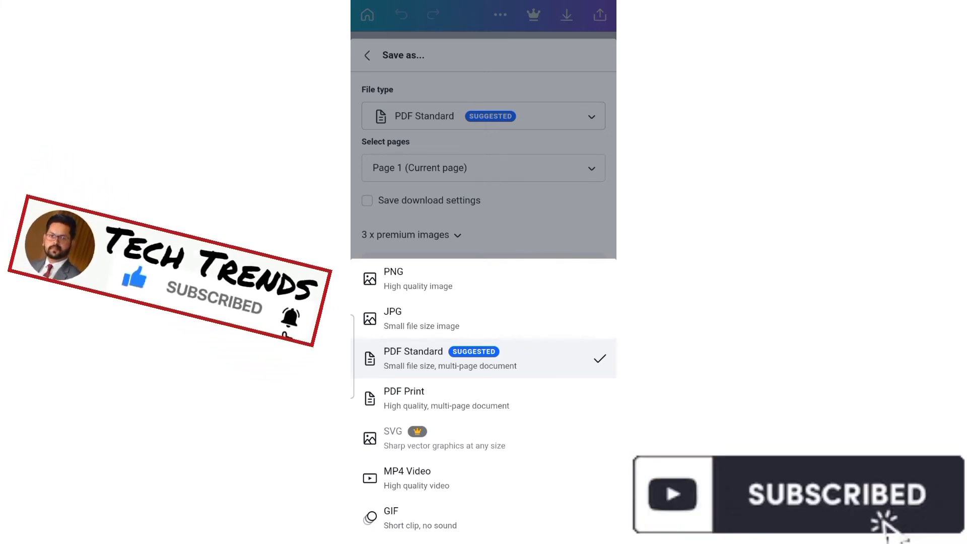
Close the file type list and Save as panel, keeping PDF Standard, and return to the editor
key("Escape")
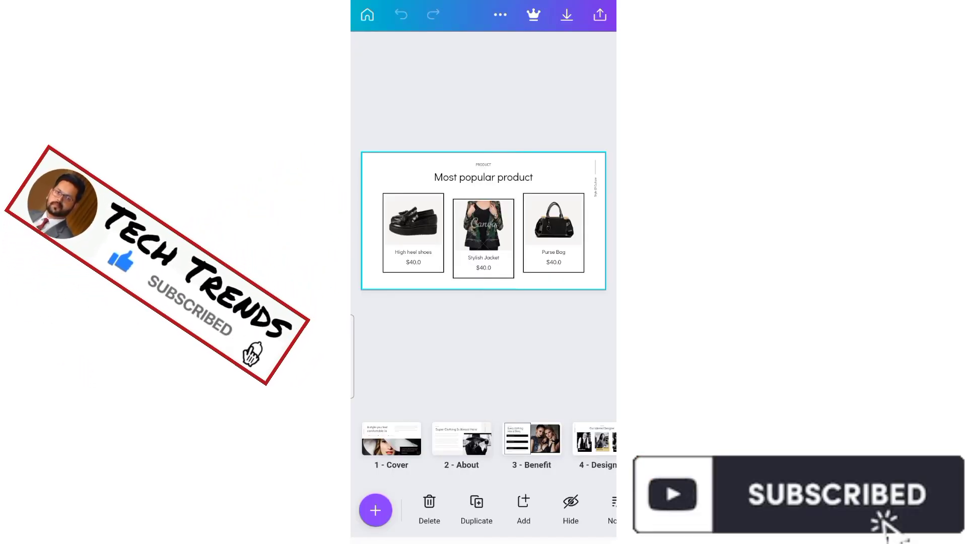
Flip through the About, Cover, Benefit, Designer and Collection slides, ending on Designer
left_click(461, 438)
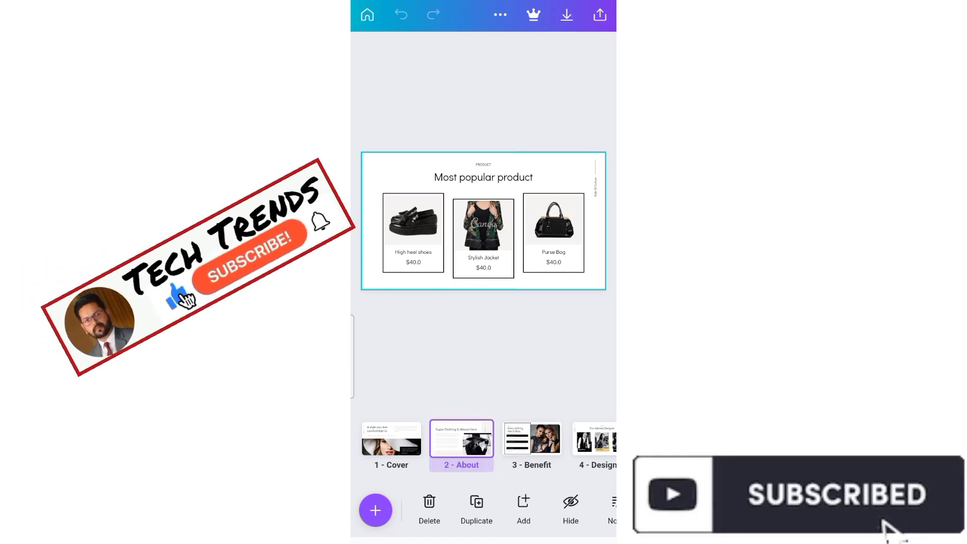
left_click(392, 438)
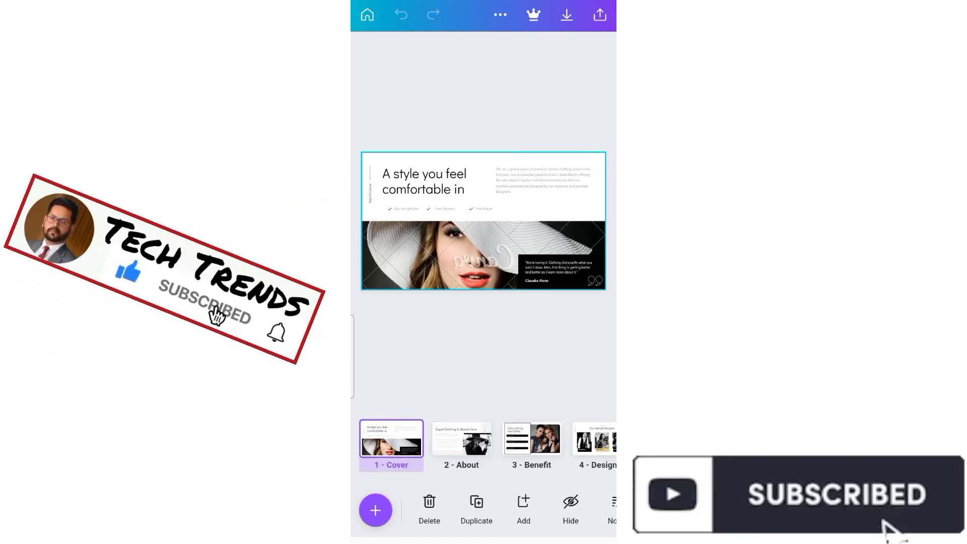
left_click(531, 438)
left_click(596, 438)
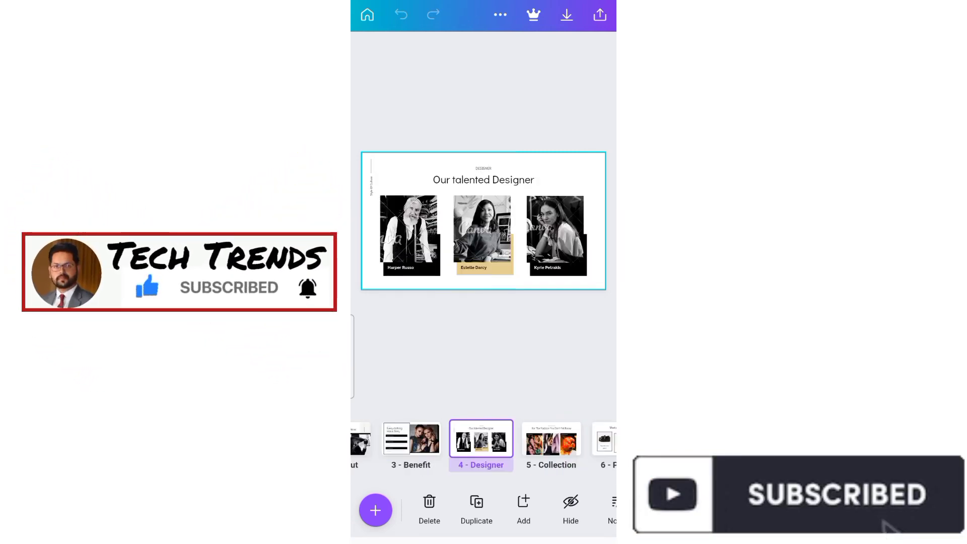
left_click(551, 438)
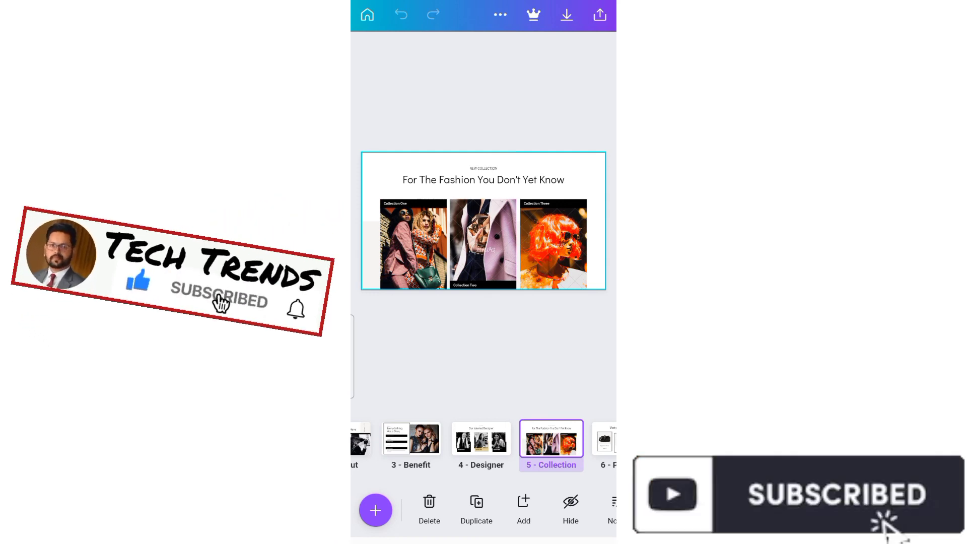
left_click(481, 438)
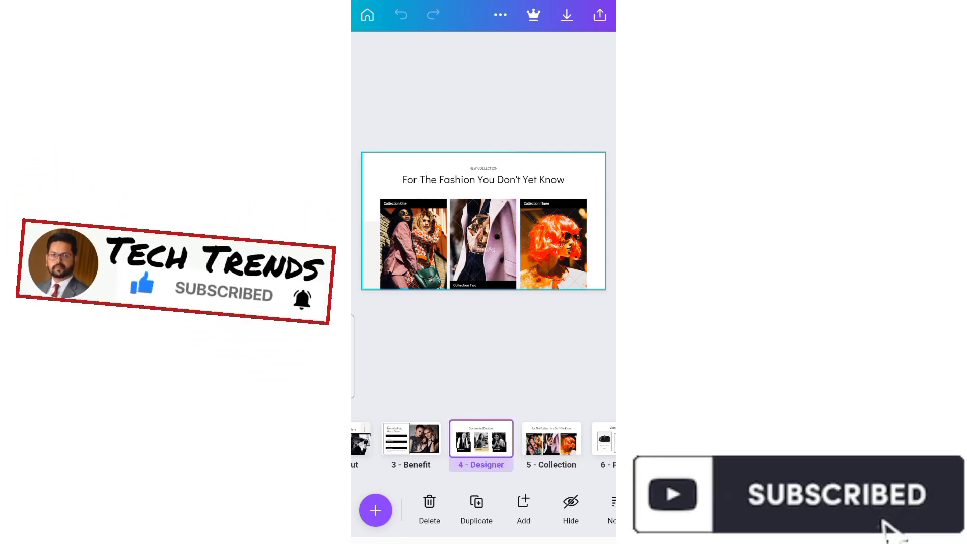